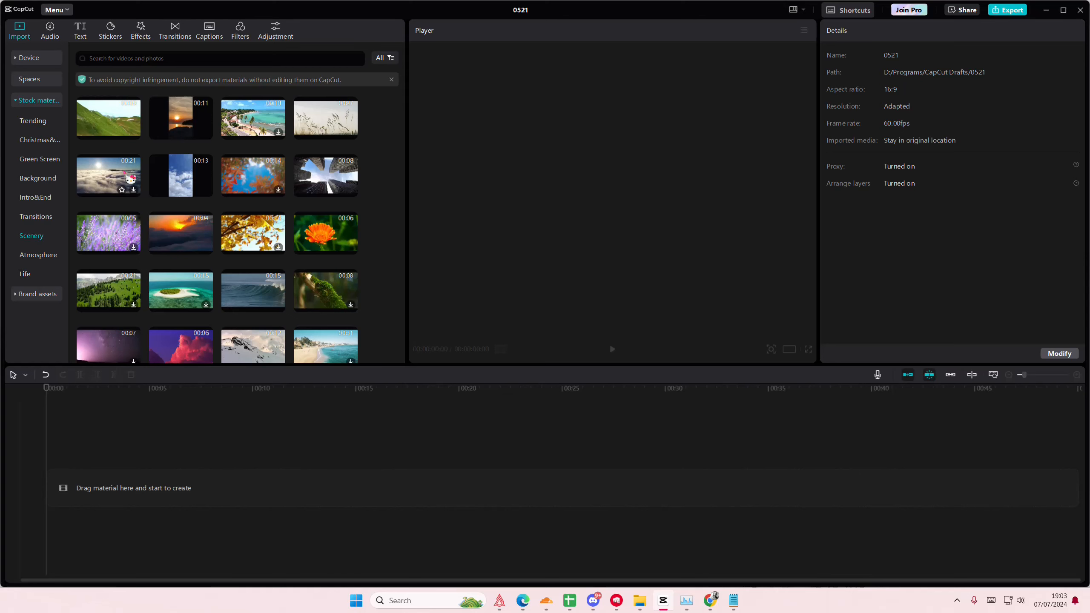
- Add the 21-second sun-over-clouds Scenery clip to the timeline and place a duplicate on the track above it
left_click_drag(130, 179, 44, 449)
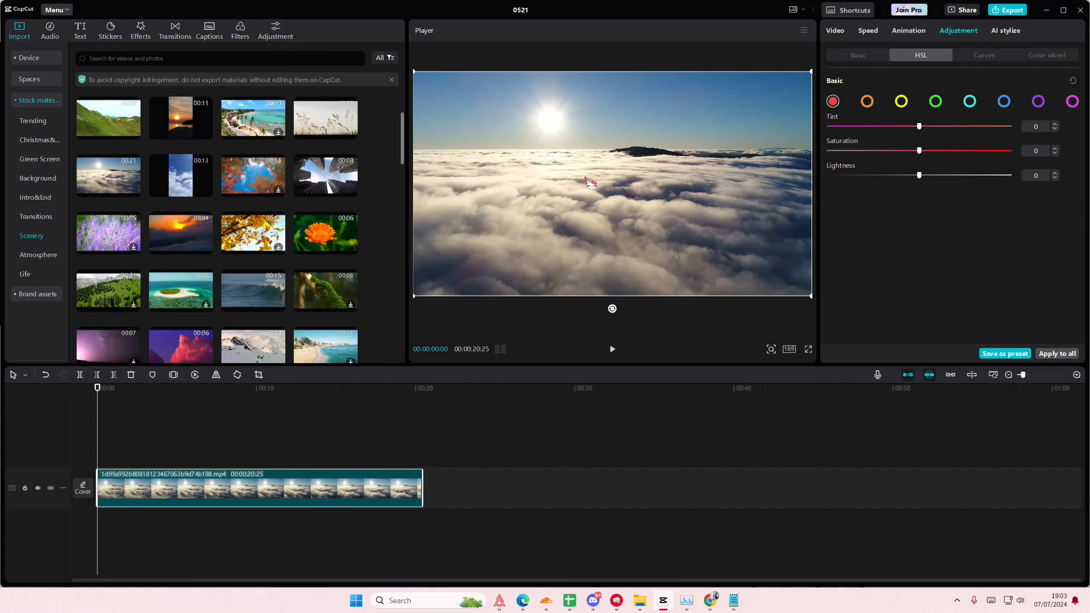
left_click(865, 54)
key("ctrl+c")
key("ctrl+v")
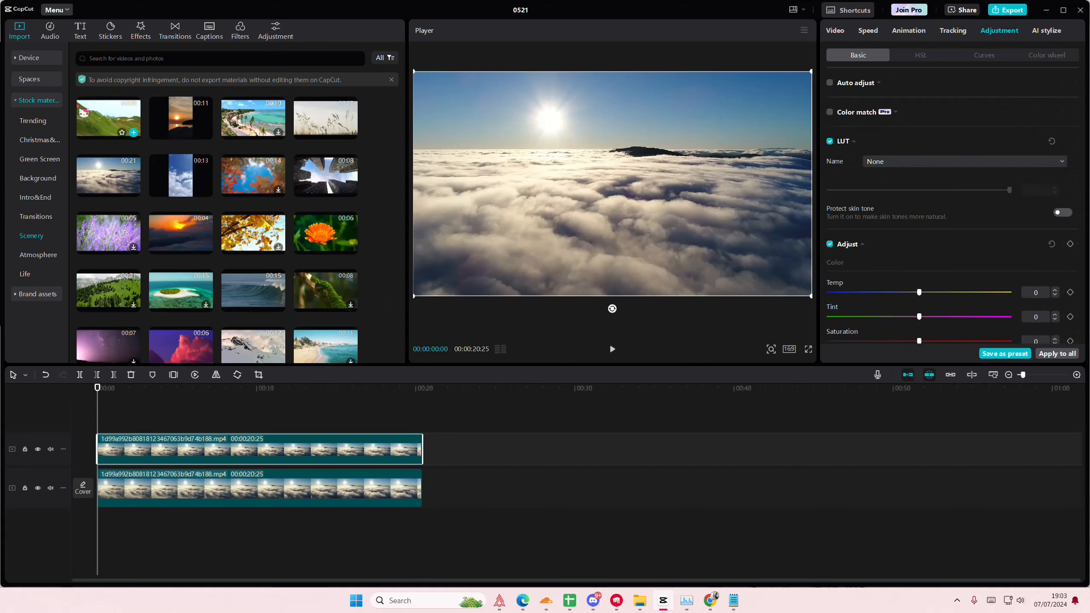
- Search the effects for "flash vibrations" and apply Vibration Flash to the upper copy of the cloud clip
left_click(140, 30)
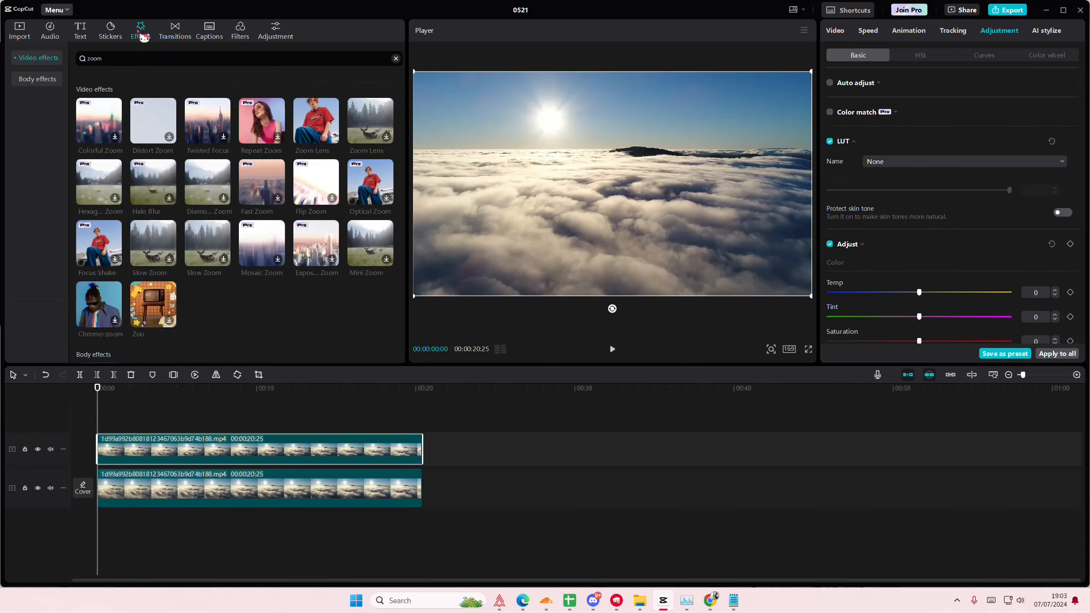
left_click(139, 64)
type("flash vib")
key("Return")
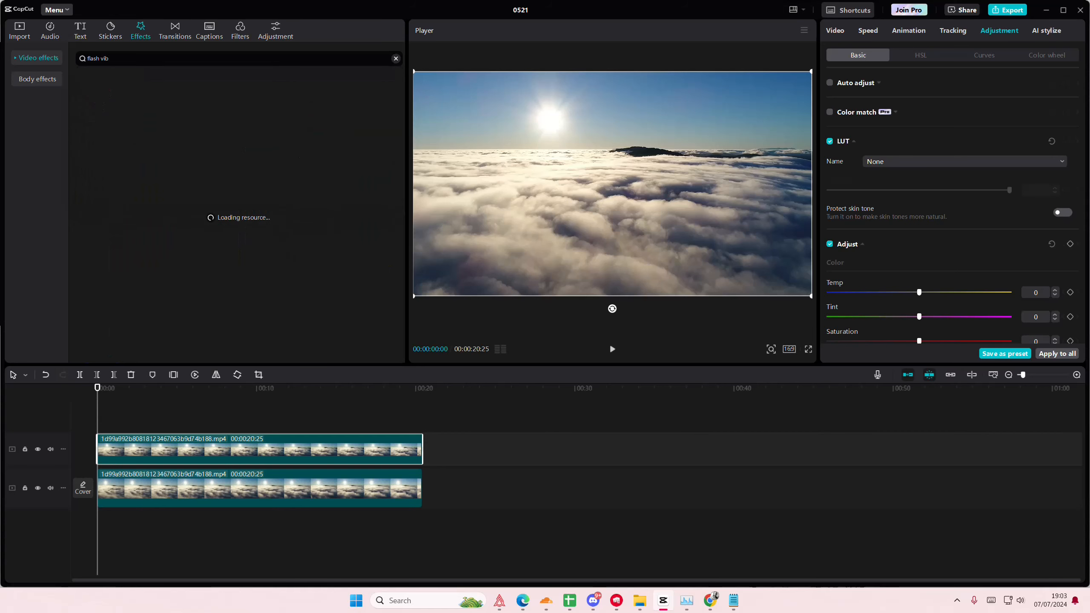
left_click(153, 63)
left_click(154, 71)
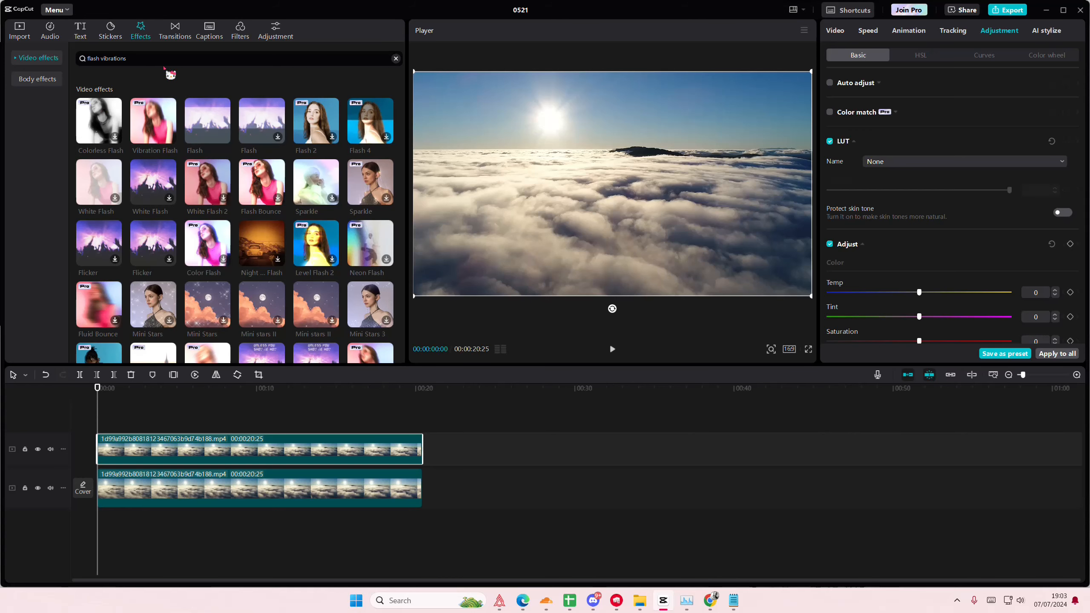
left_click_drag(155, 122, 144, 462)
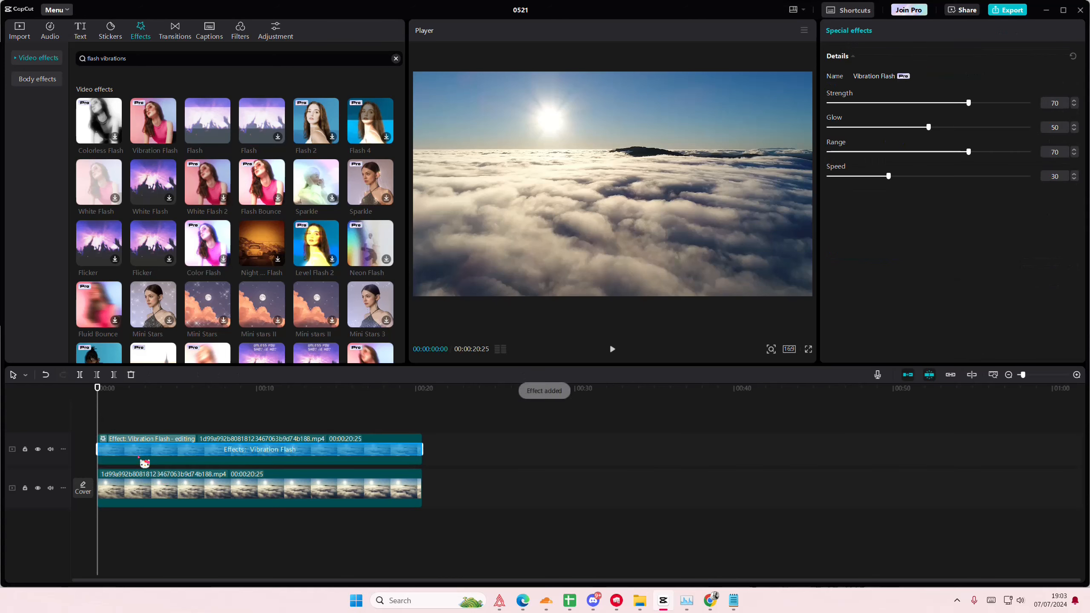
- Preview the Vibration Flash effect on the upper clip, and set its Speed to 0 and Range to 76
left_click(195, 419)
left_click_drag(197, 423, 253, 435)
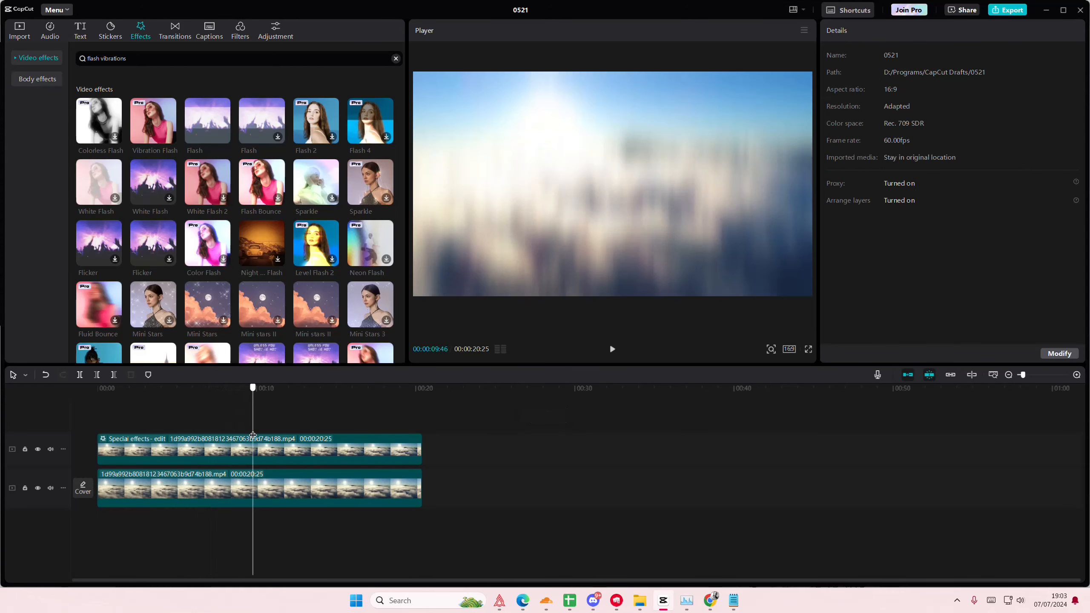
scroll(244, 243, "down", 2)
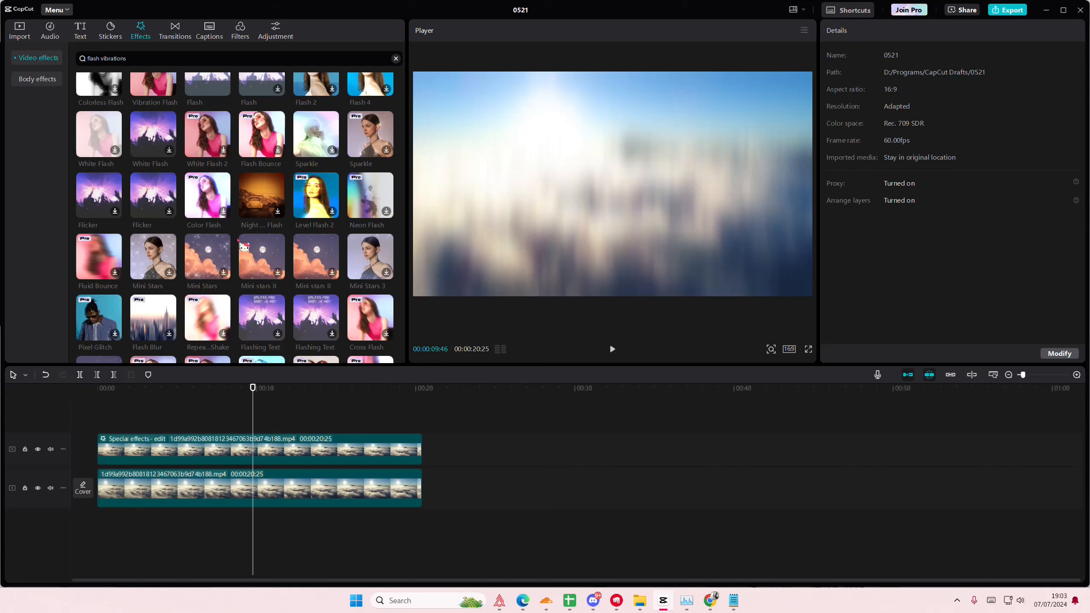
left_click(233, 447)
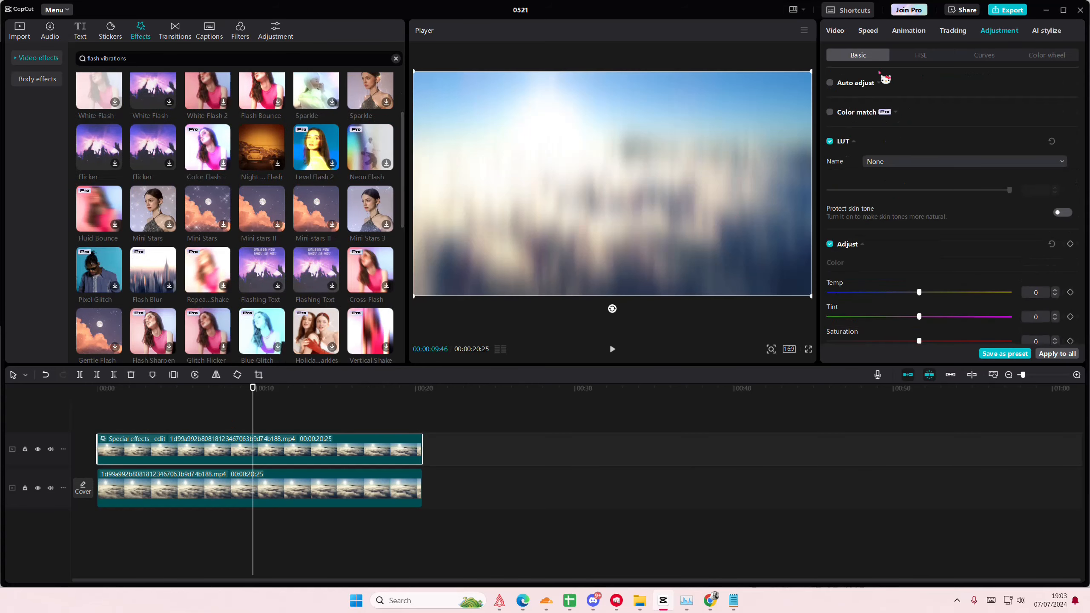
left_click(917, 104)
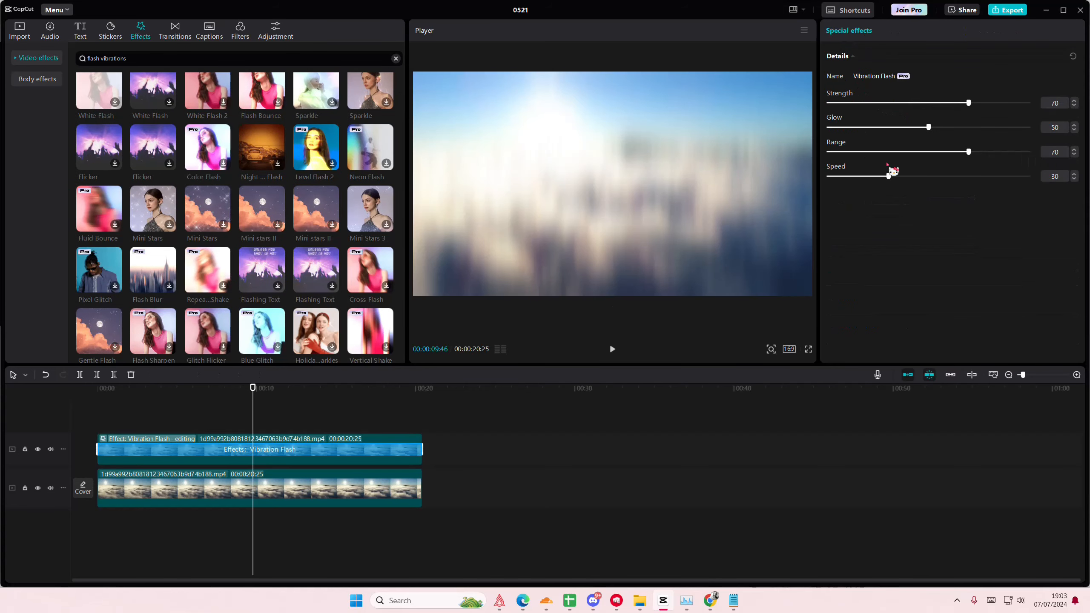
left_click_drag(769, 176, 756, 176)
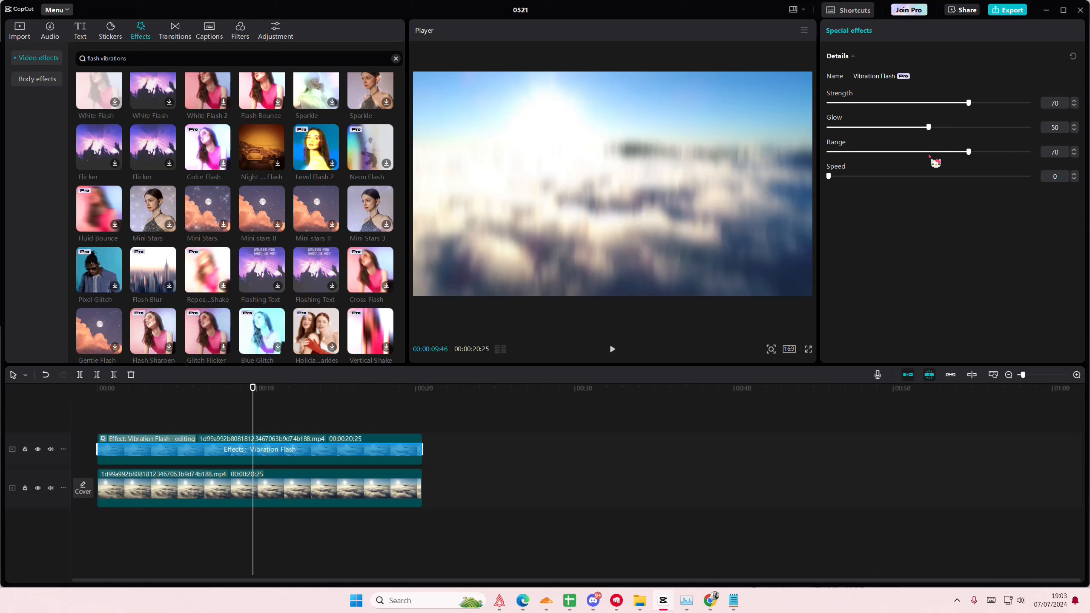
left_click_drag(932, 157, 982, 158)
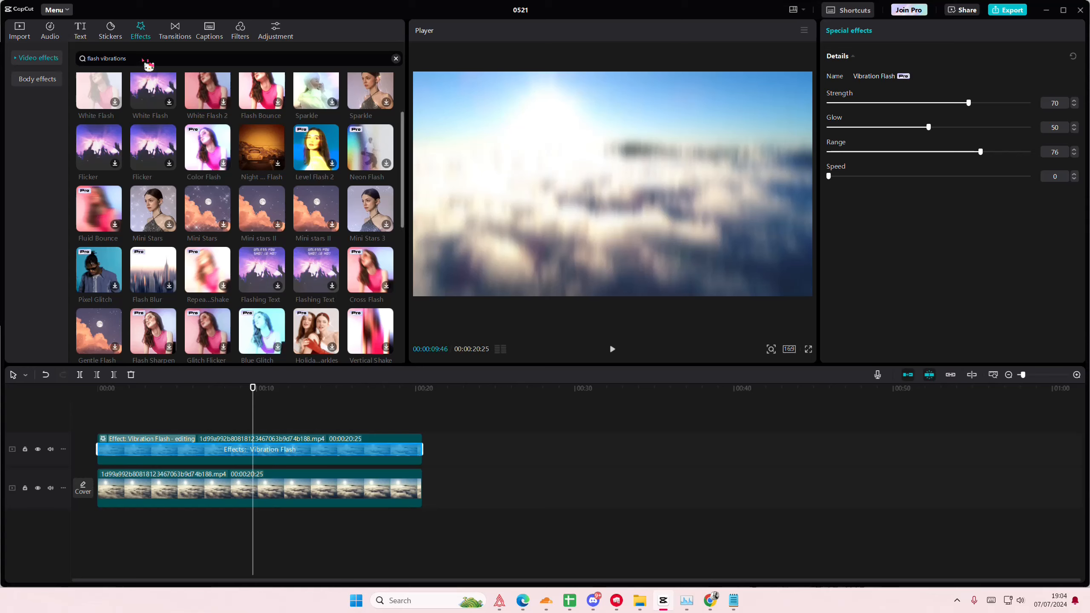
- Search for "flash vibration", add Colorless Flash on its own track above the cloud clip, and extend it to the clip's full length
key("BackSpace")
key("Return")
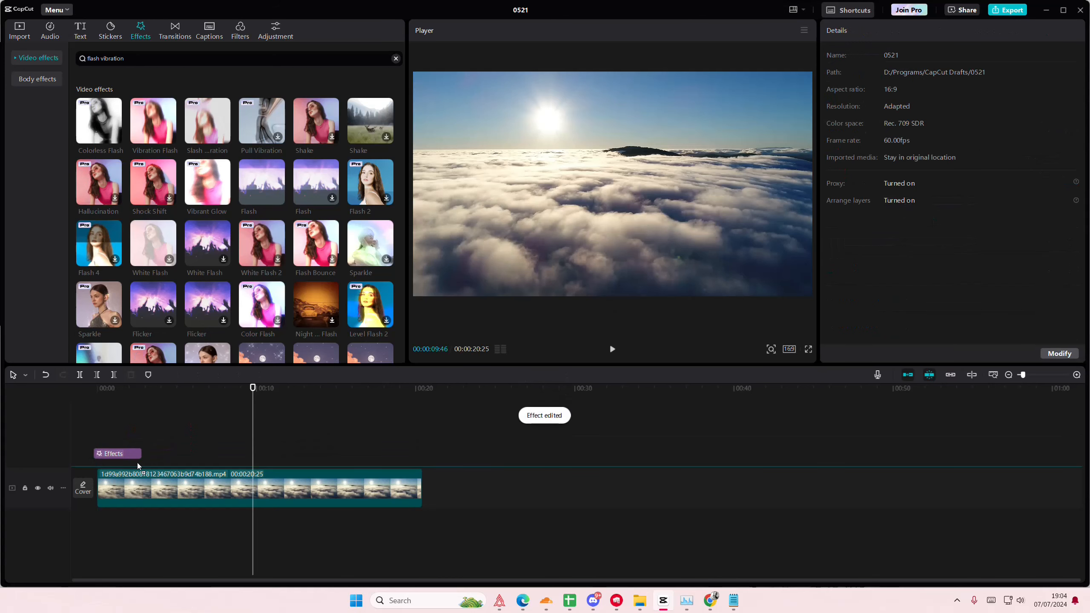
left_click_drag(143, 461, 423, 465)
left_click(296, 438)
left_click(204, 432)
left_click(173, 430)
left_click(143, 436)
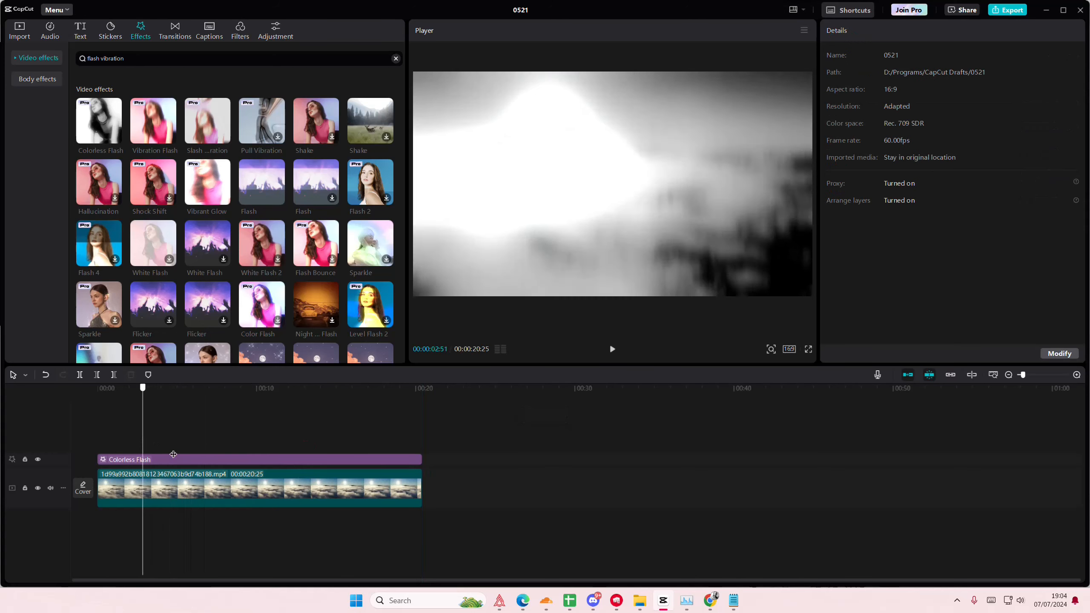
- Set the Colorless Flash effect's Glow to 100, Range to 74 and Color to 55, and preview it at several points
left_click(200, 460)
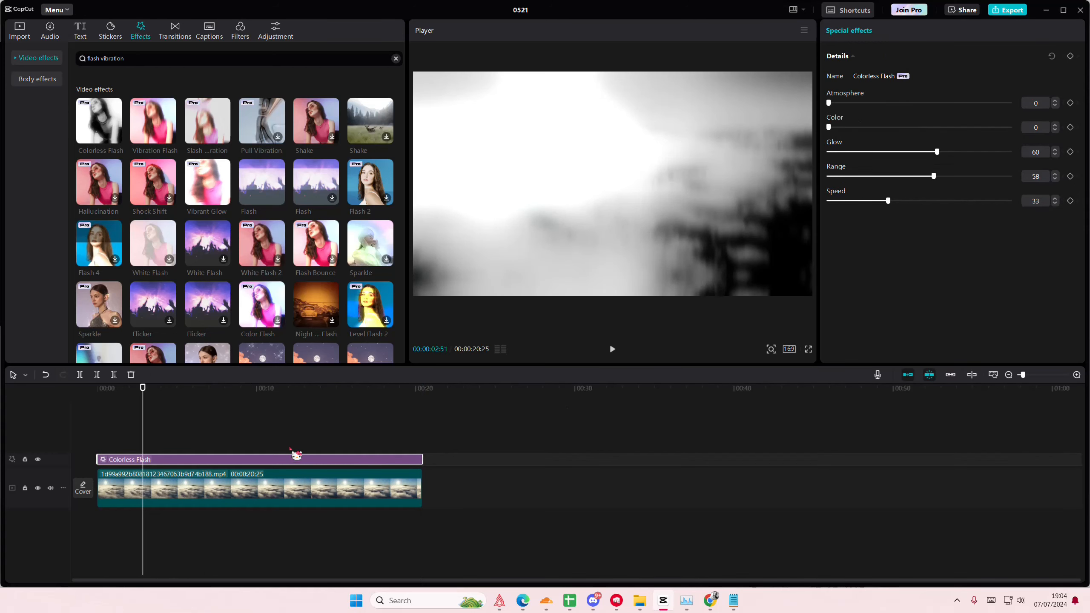
left_click_drag(933, 152, 1074, 163)
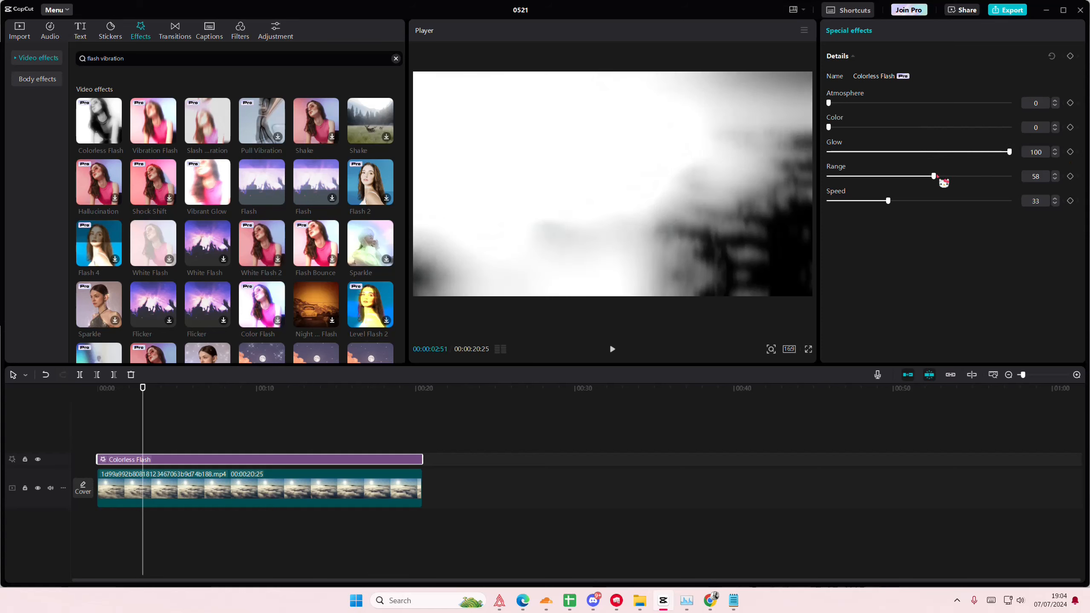
left_click_drag(942, 176, 970, 182)
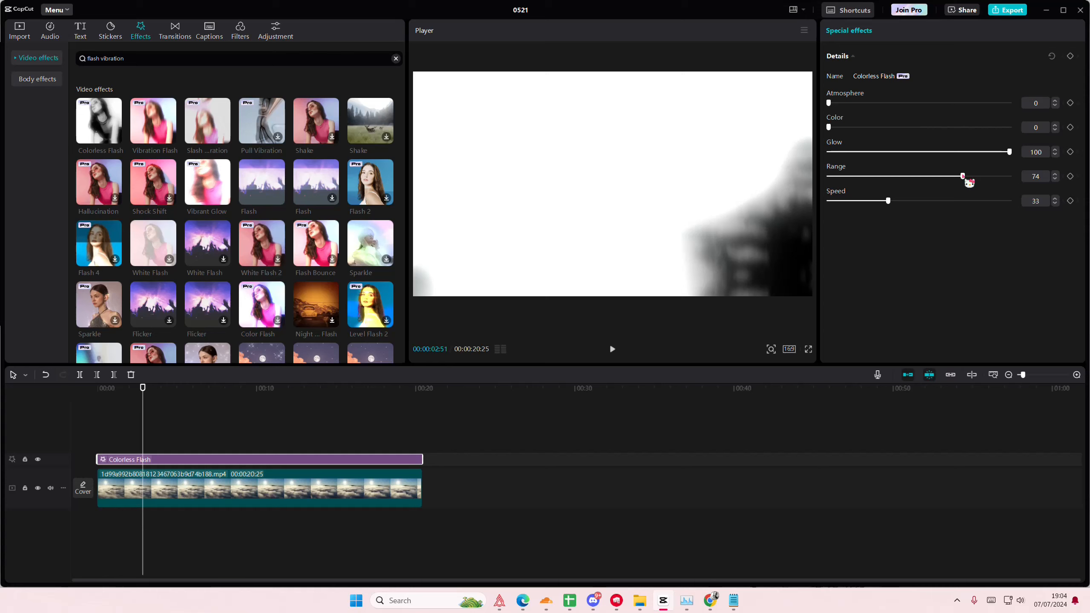
left_click_drag(831, 135, 933, 142)
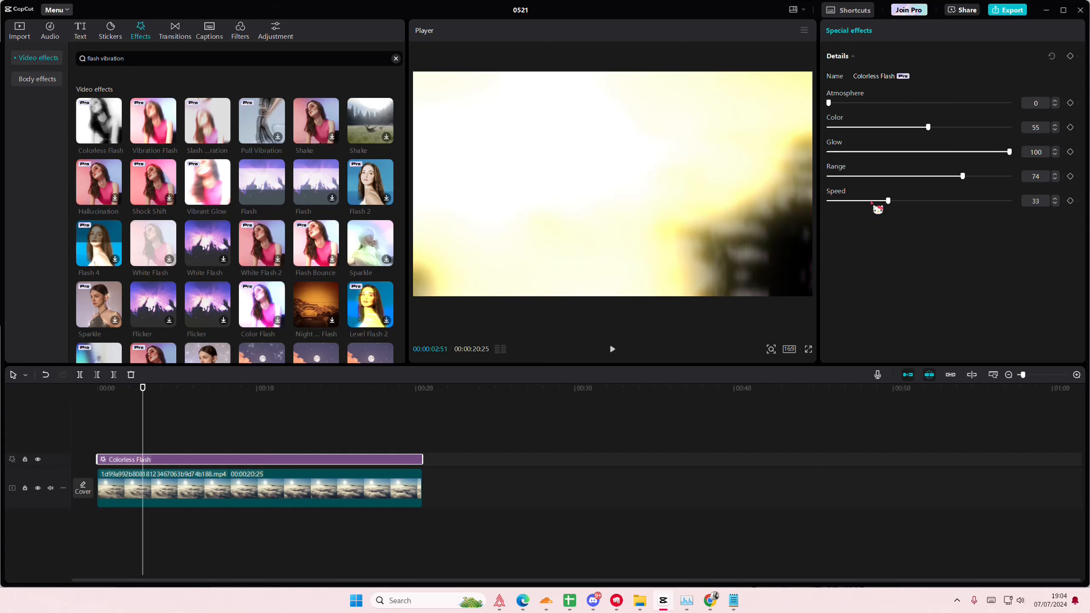
left_click(263, 433)
left_click_drag(264, 434, 263, 435)
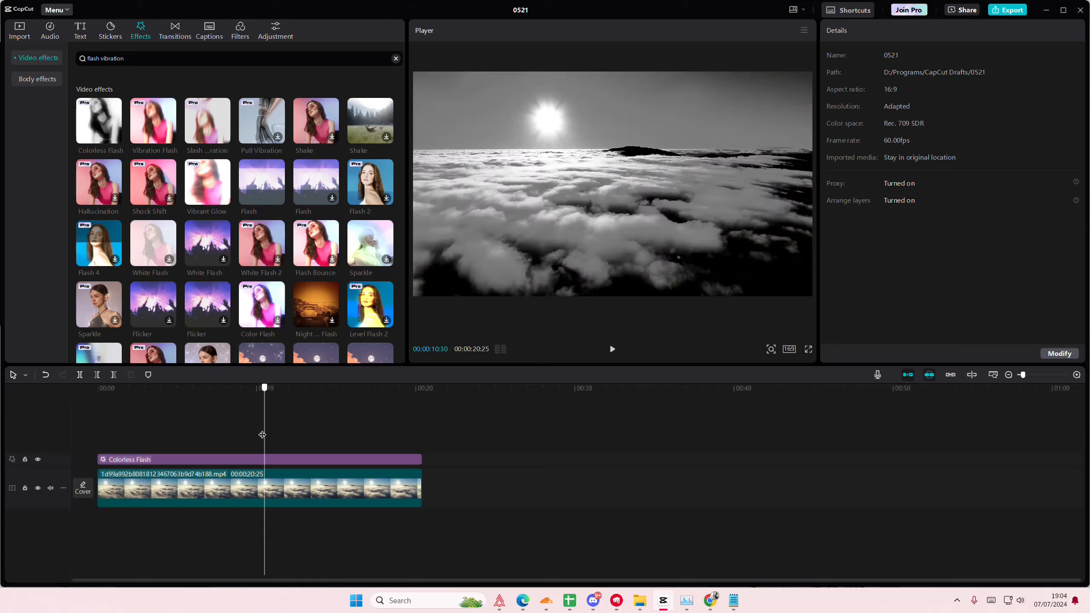
left_click(211, 435)
left_click(230, 462)
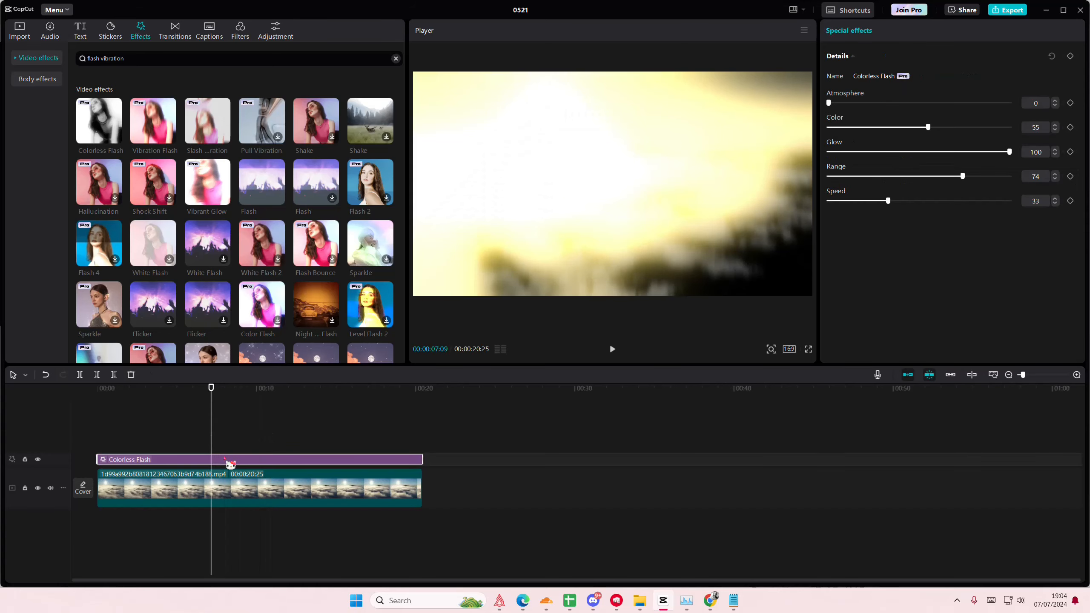
- Duplicate the cloud clip onto a track between the original and the effect, aligned to the start of the timeline
left_click(210, 487)
key("ctrl+c")
key("ctrl+v")
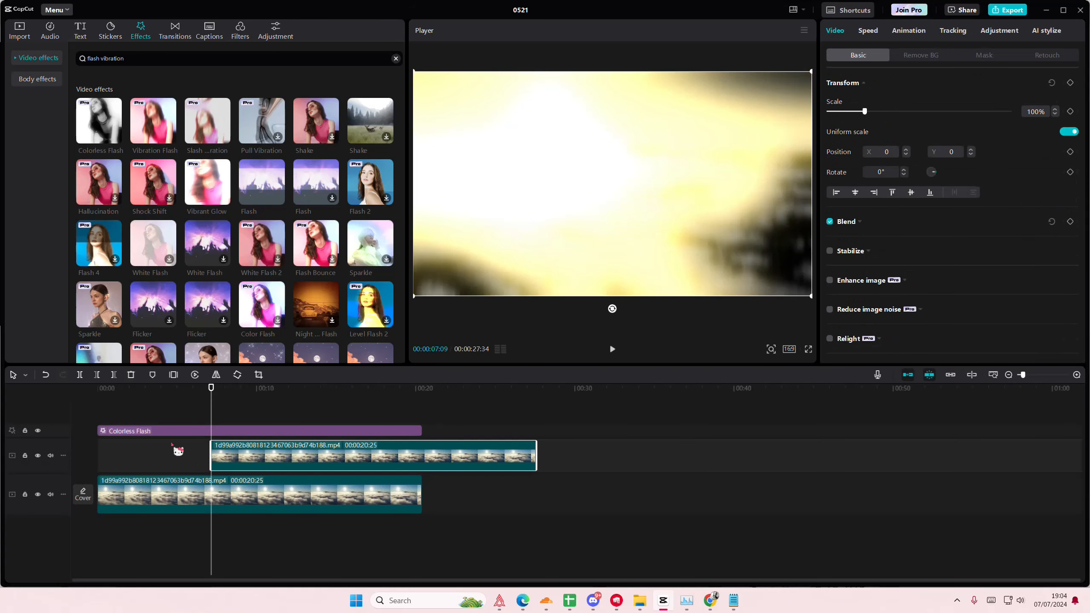
left_click_drag(223, 445, 68, 454)
- Combine the Colorless Flash effect and the upper cloud clip into a compound clip
left_click(139, 430)
left_click(173, 464, "ctrl")
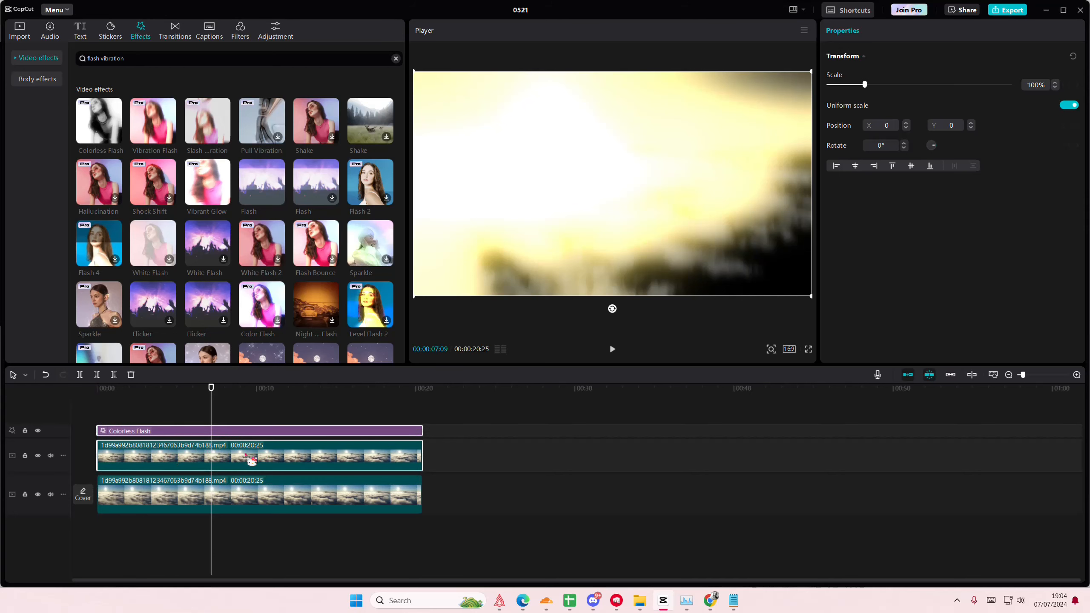
right_click(250, 458)
left_click(310, 490)
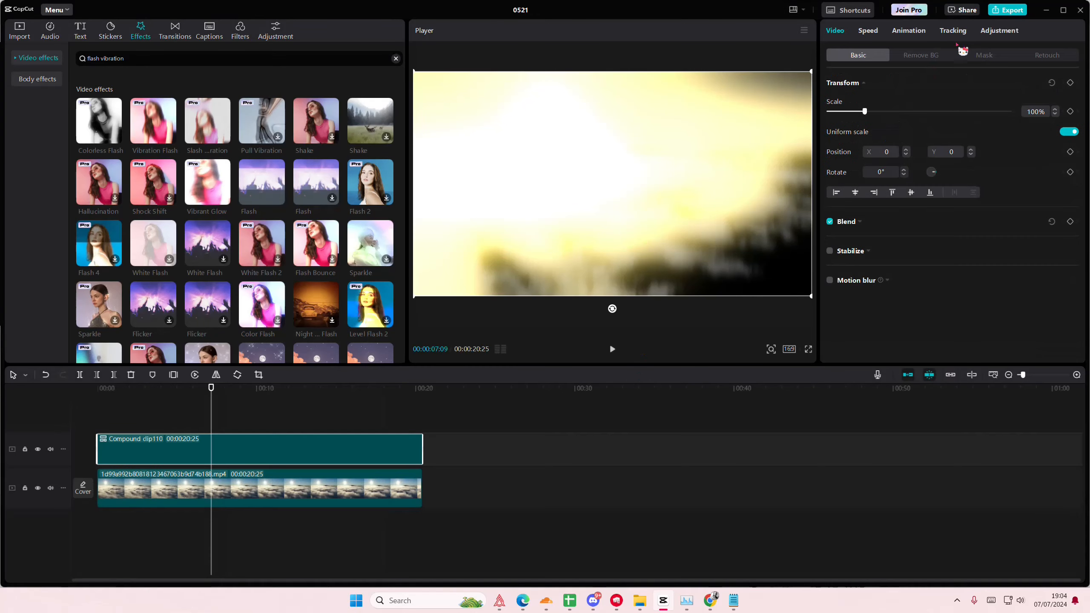
- Apply a Horizontal mask to the compound clip at X -23, Y 145 with Feather 56, and return the playhead to the start
left_click(984, 56)
left_click(887, 118)
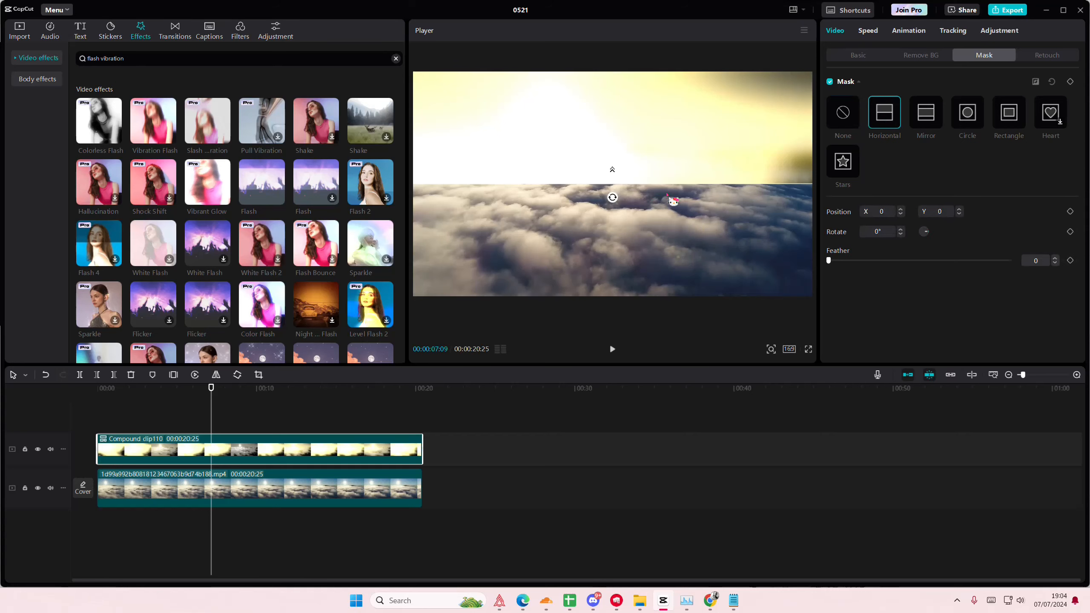
left_click_drag(668, 196, 610, 129)
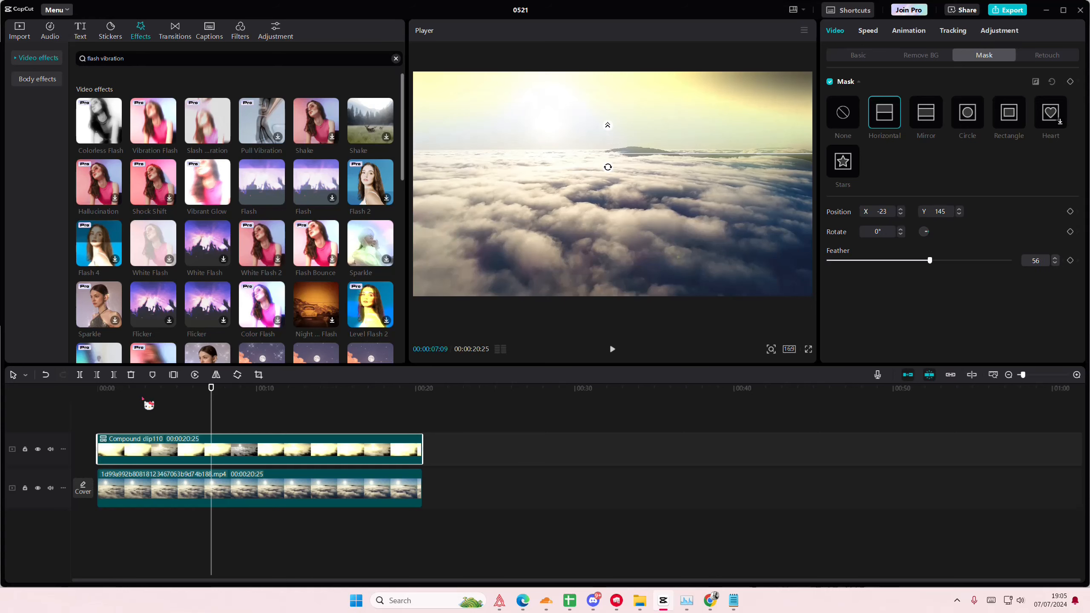
left_click(157, 409)
left_click(25, 410)
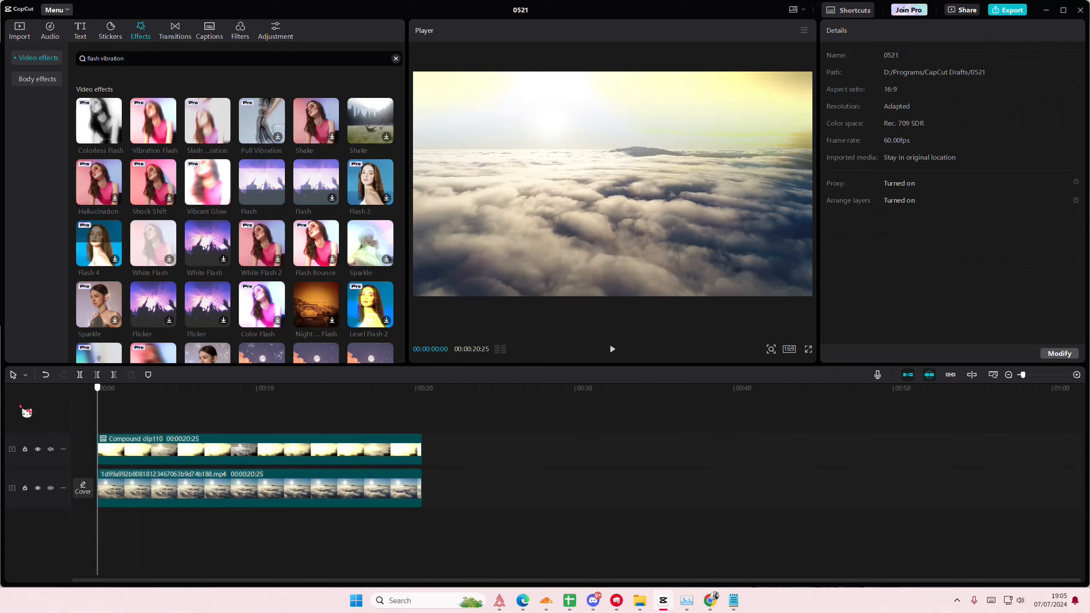
- Lower the upper endpoint of the original cloud clip's Blue curve to about three quarters of the graph height
left_click(186, 490)
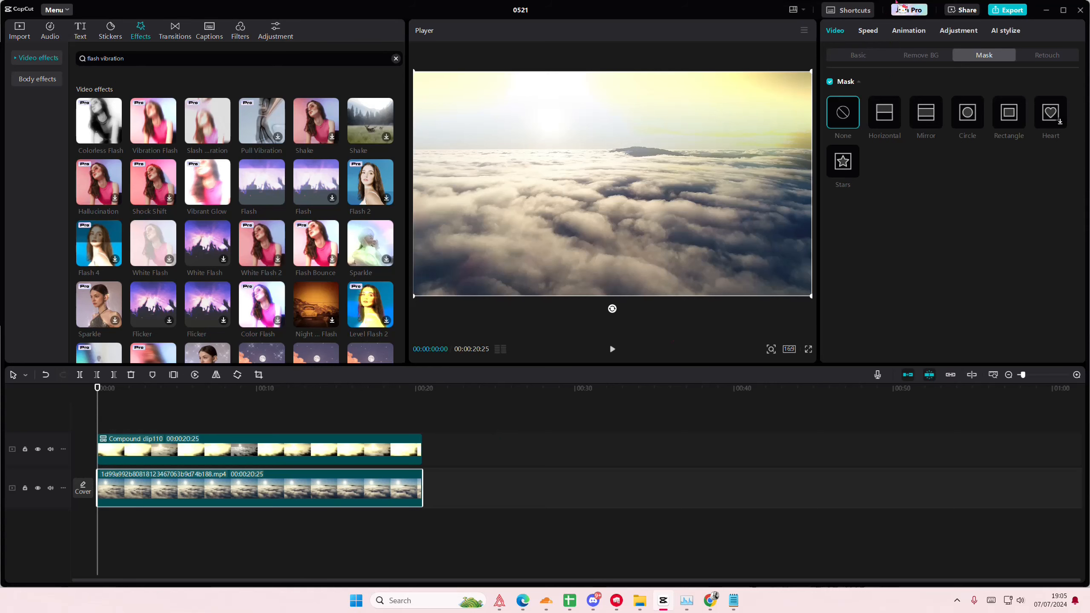
left_click(958, 31)
left_click(970, 58)
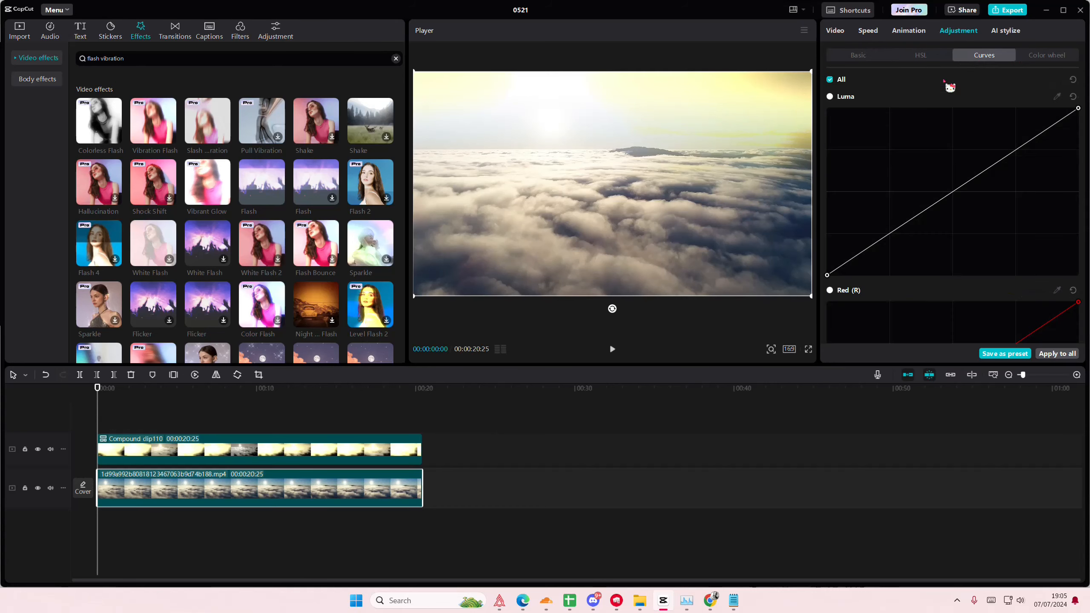
scroll(928, 191, "down", 5)
scroll(927, 193, "down", 5)
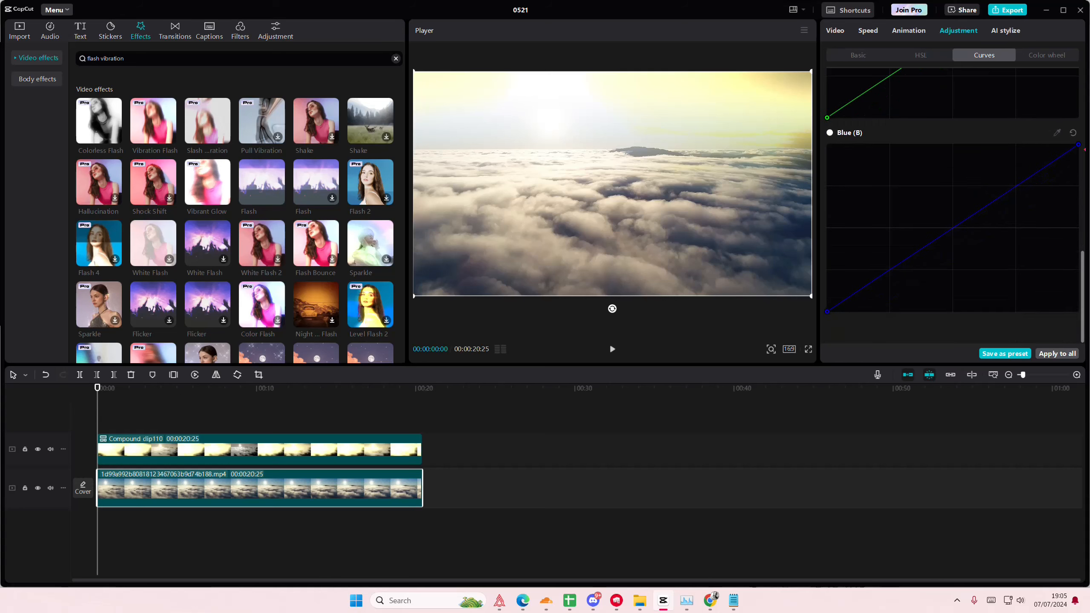
left_click_drag(1080, 153, 1078, 220)
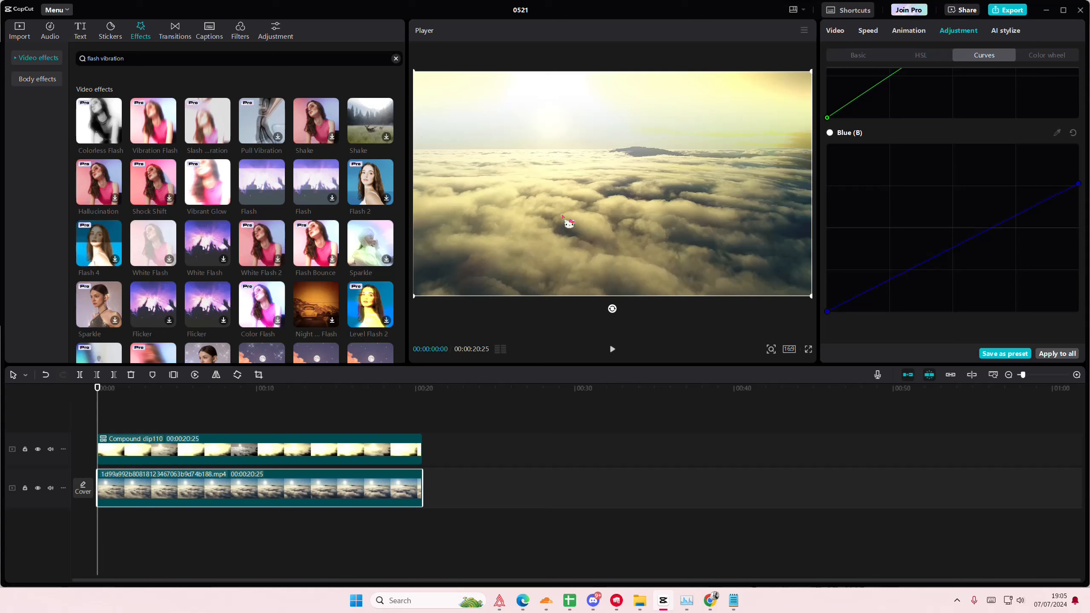
- Search the effects for "dreamy glow" and apply Dreamy Glow to the compound clip
triple_click(134, 59)
key("BackSpace")
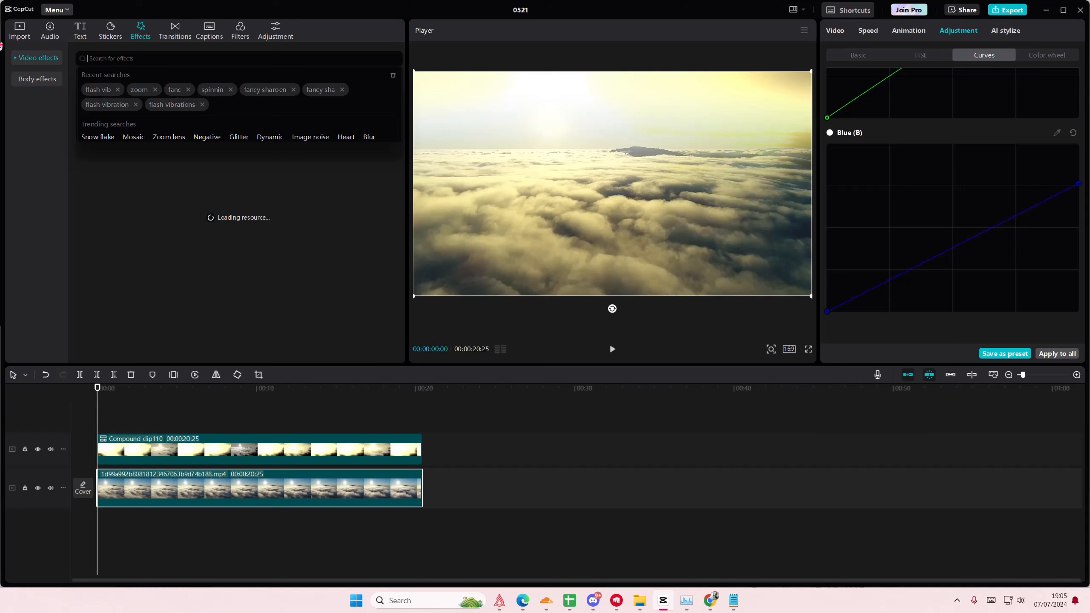
type("dre")
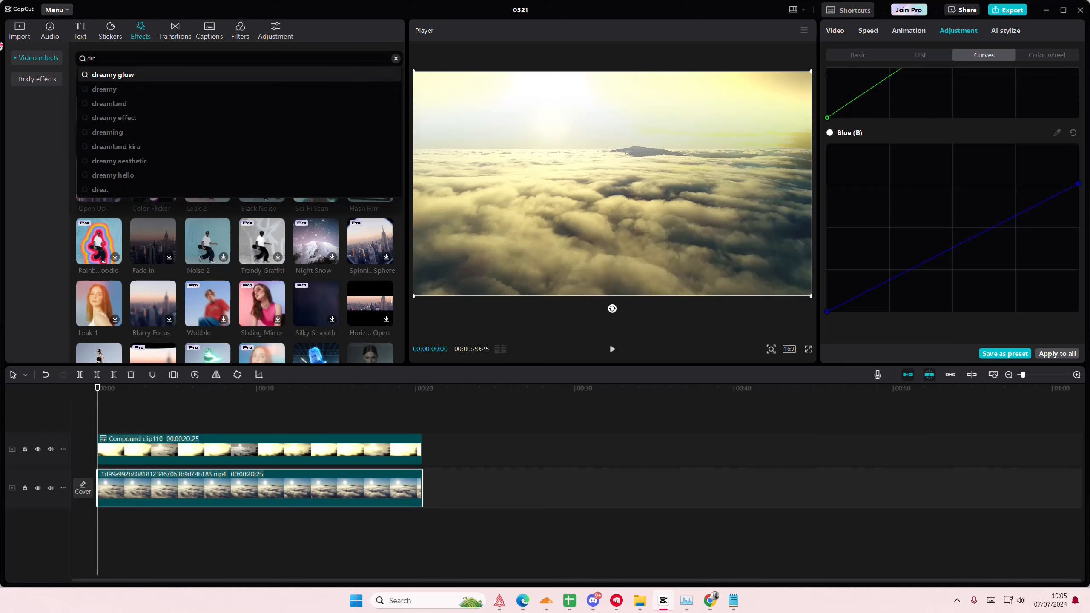
type("a")
key("Return")
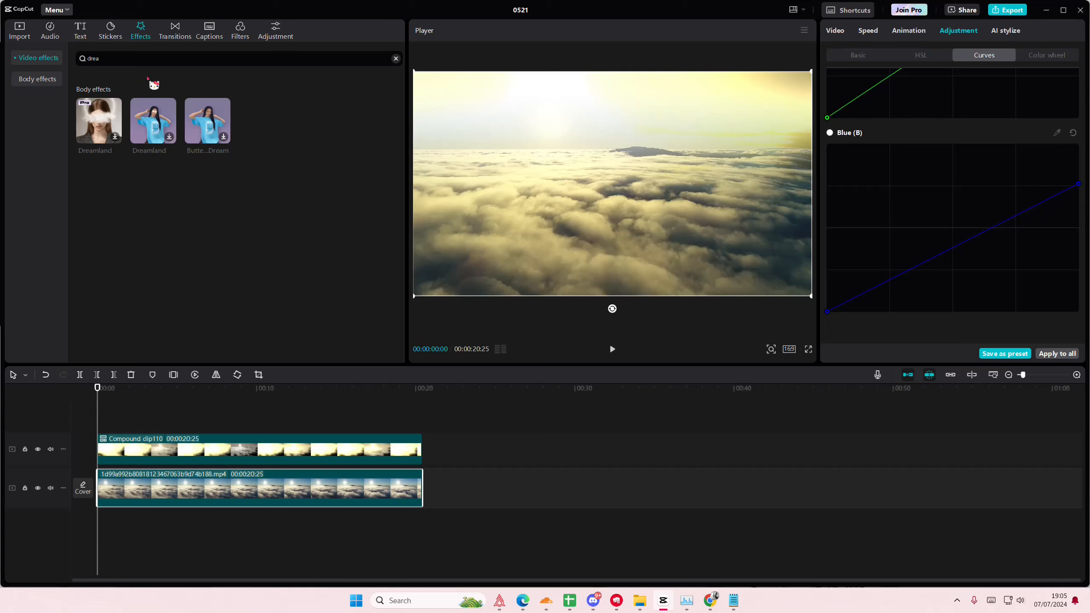
left_click_drag(140, 64, 36, 50)
left_click(111, 72)
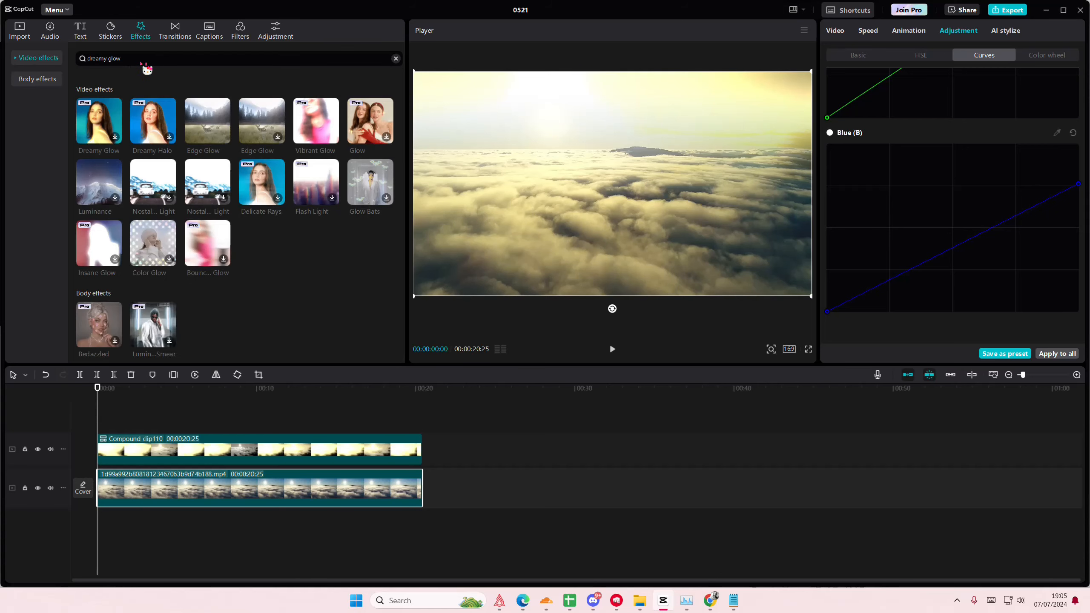
left_click_drag(107, 128, 131, 459)
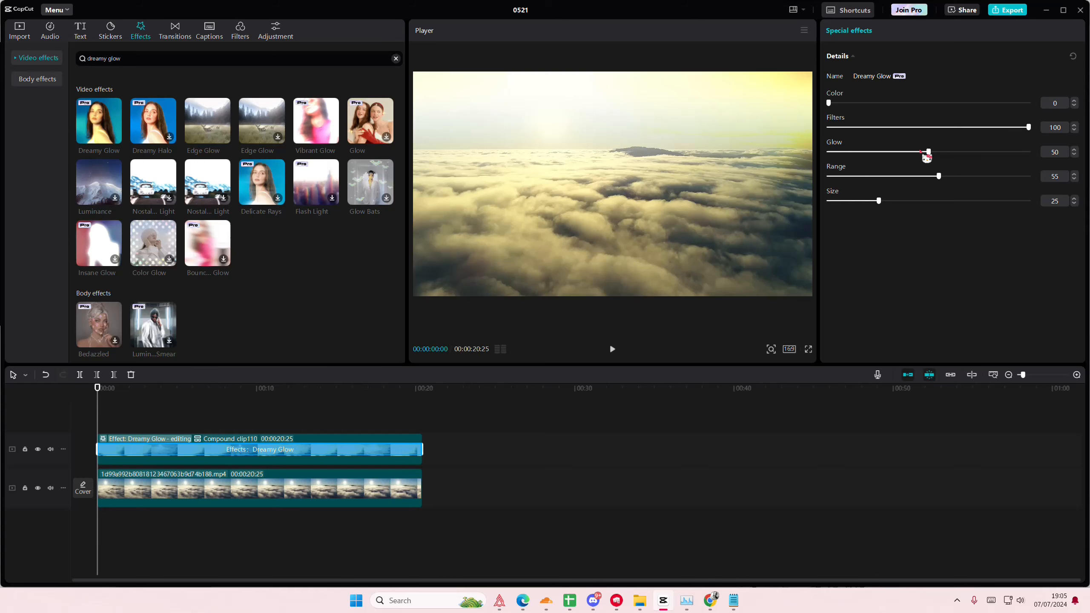
- Try a Glow value of 100 for the Dreamy Glow applied to the compound clip, and view the clip's basic adjustments
left_click_drag(921, 153, 1072, 161)
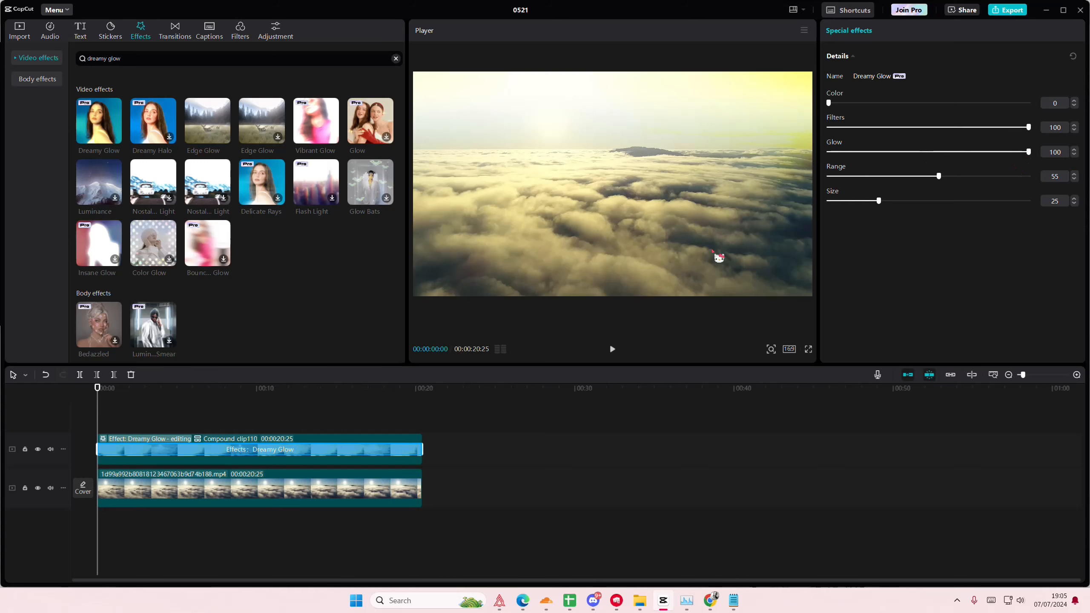
left_click(236, 432)
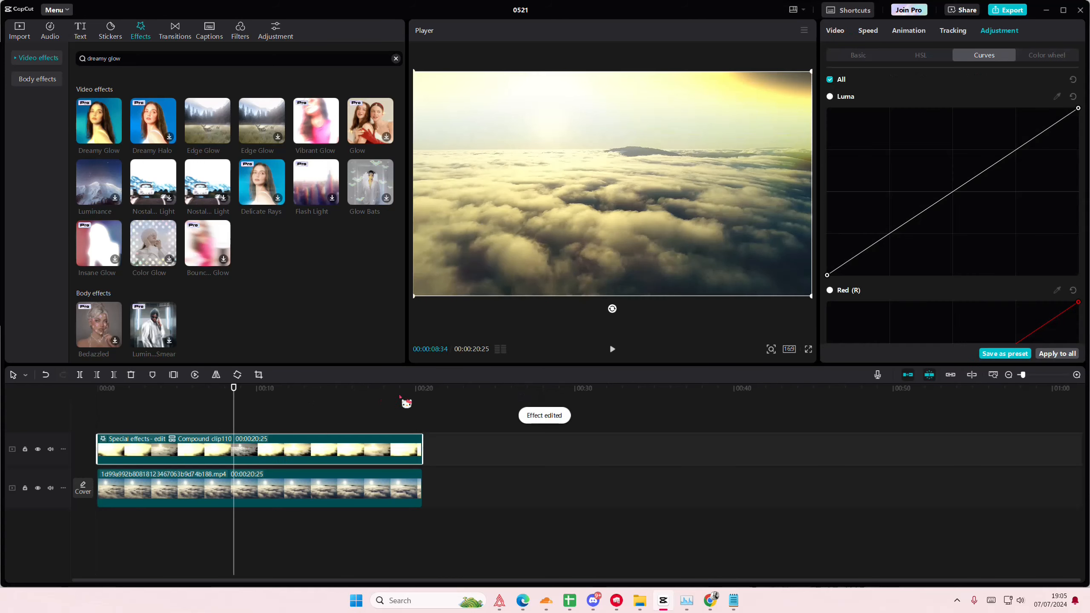
left_click(872, 56)
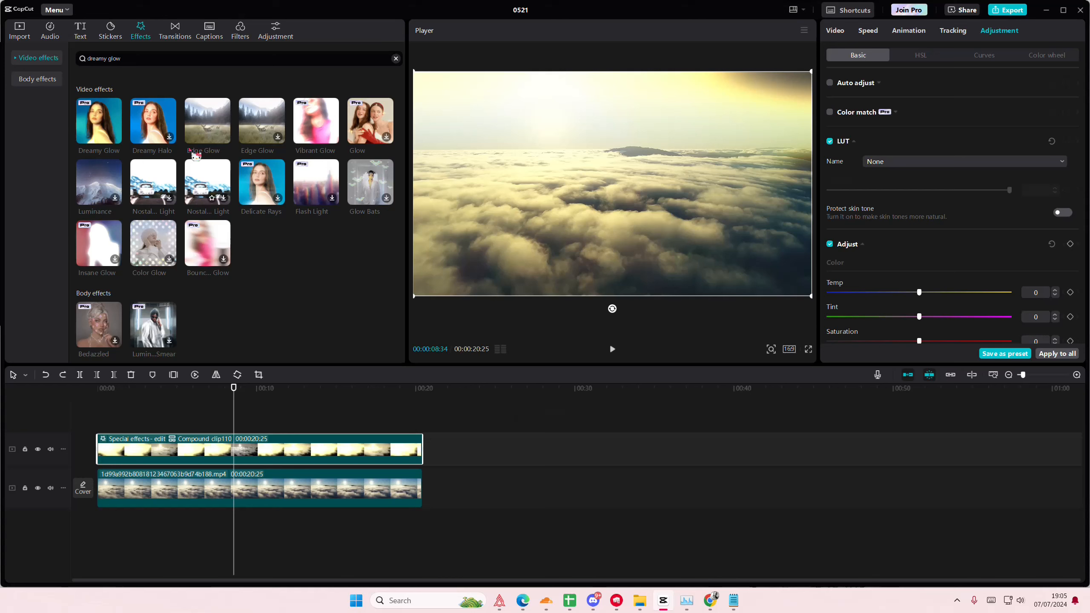
- Add Dreamy Glow as a separate layer above both clips over their full length, with Range 40 and Glow 51
left_click_drag(98, 122, 423, 433)
left_click(118, 418)
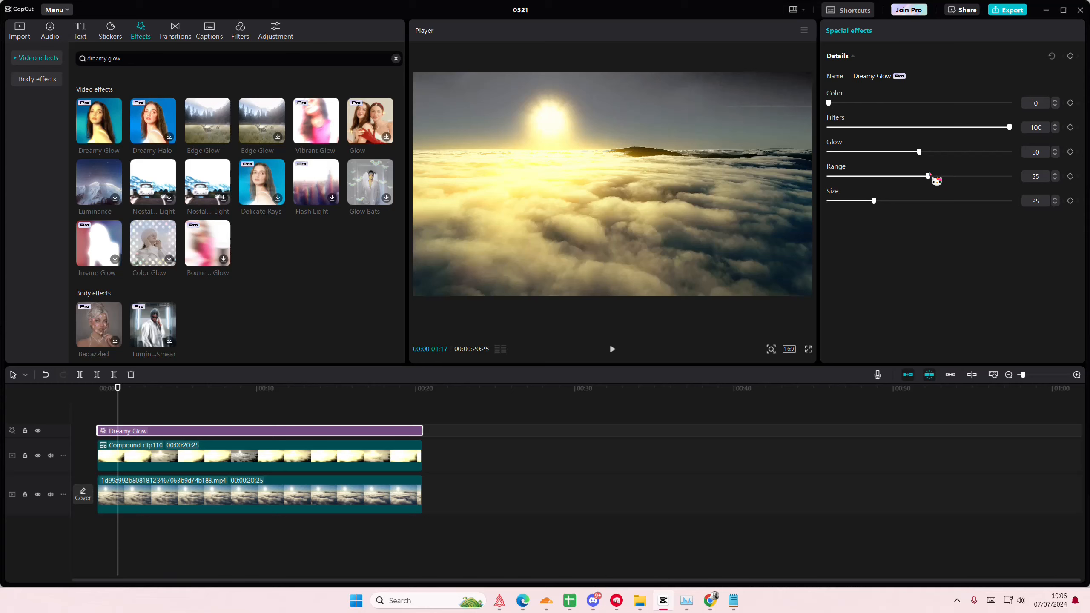
left_click_drag(936, 180, 912, 183)
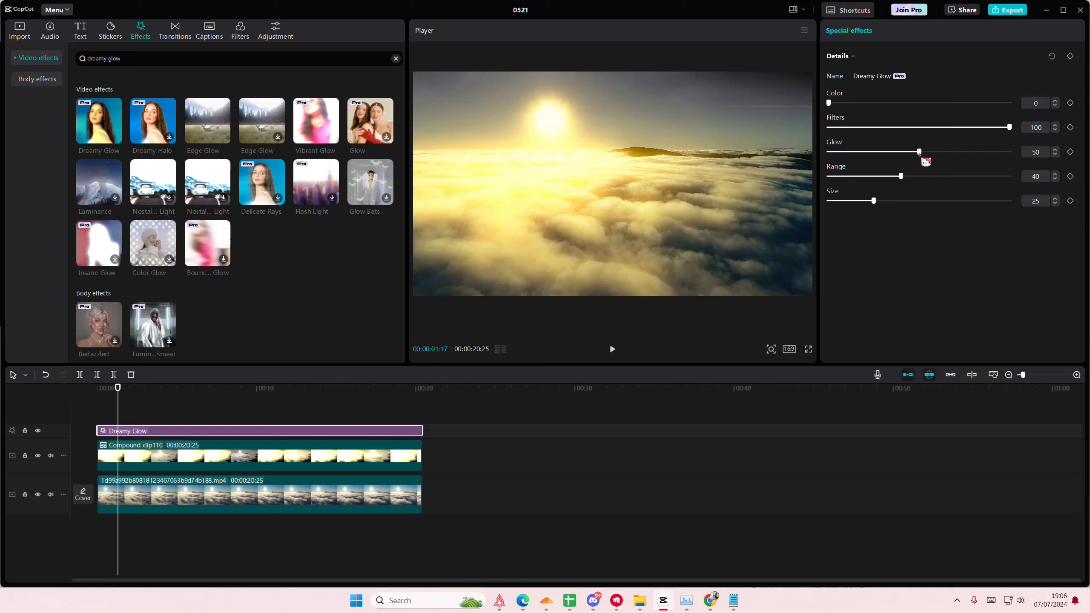
mouse_move(924, 159)
left_mouse_down()
mouse_move(1022, 168)
mouse_move(896, 166)
mouse_move(1076, 174)
mouse_move(923, 169)
left_mouse_up()
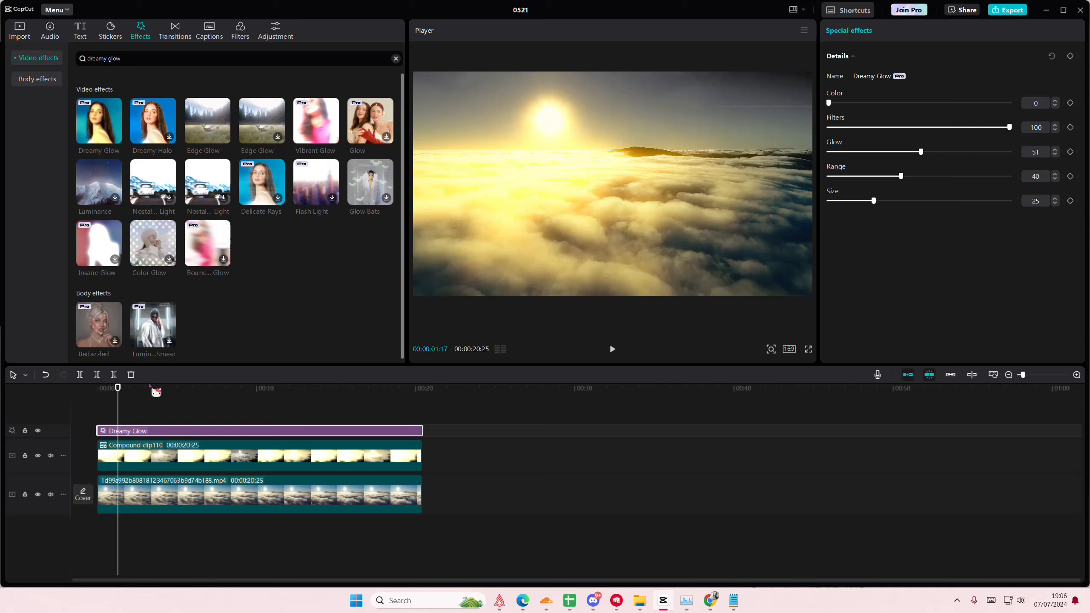
- Mute both video tracks, play the sequence from the start, and scrub through the first seconds to preview the flashing glow
left_click(50, 455)
left_click(51, 495)
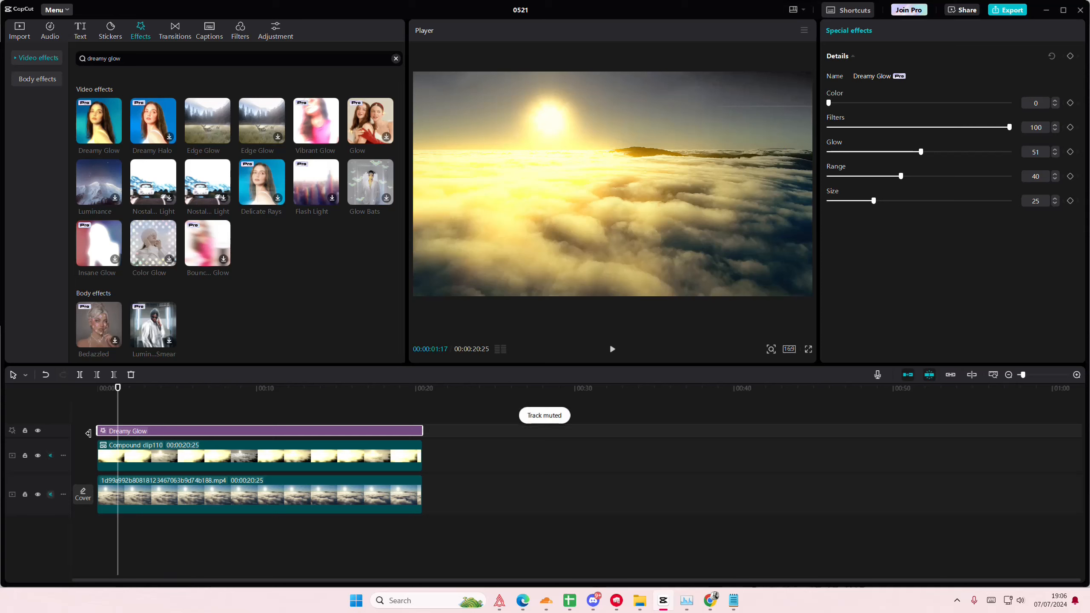
left_click(98, 416)
key("space")
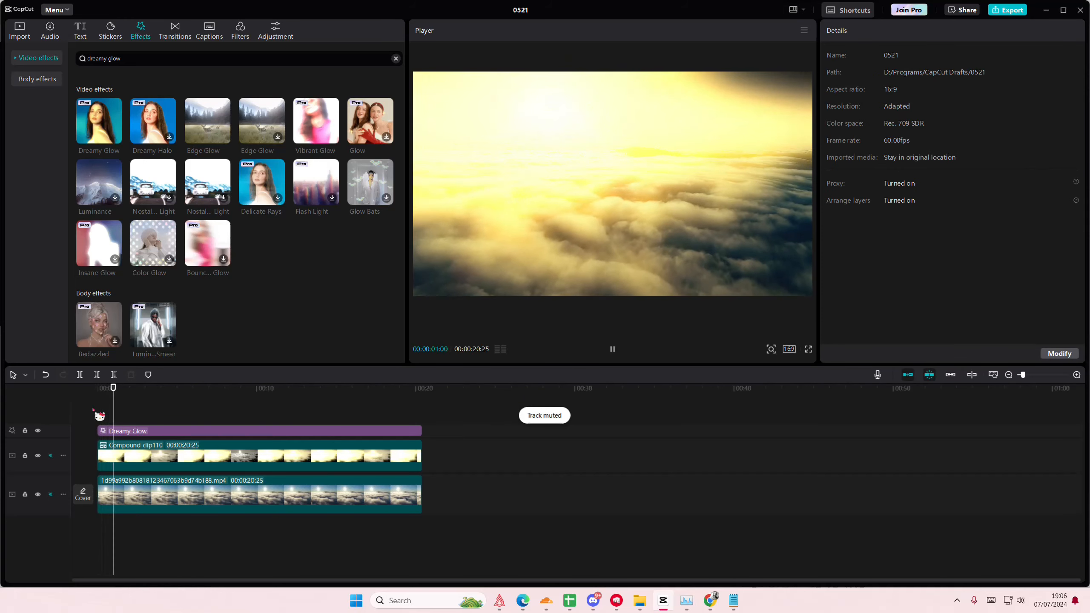
key("space")
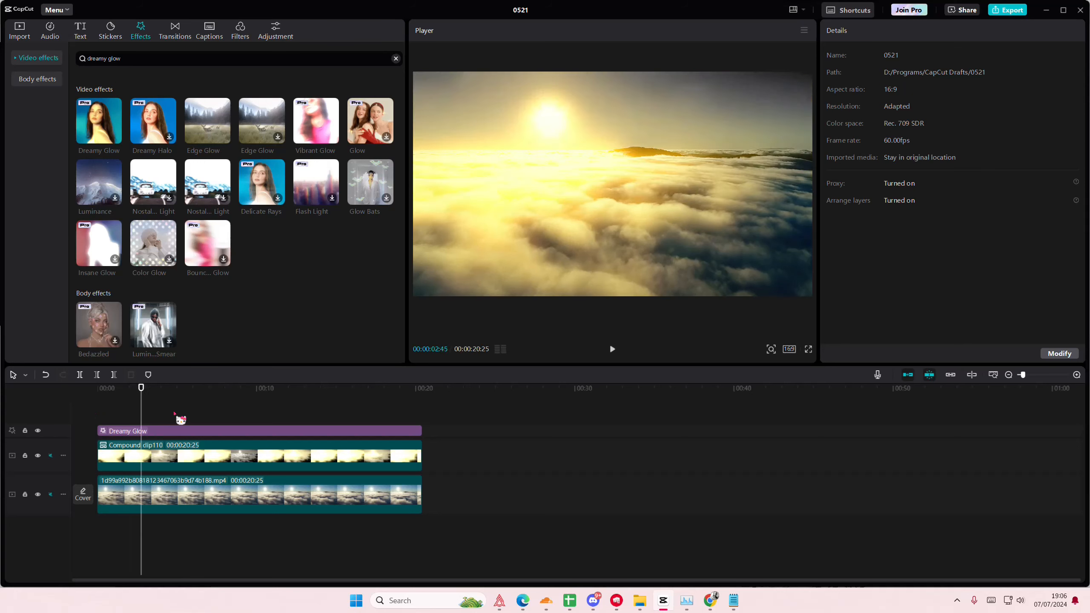
left_click(201, 419)
left_click_drag(202, 418, 139, 417)
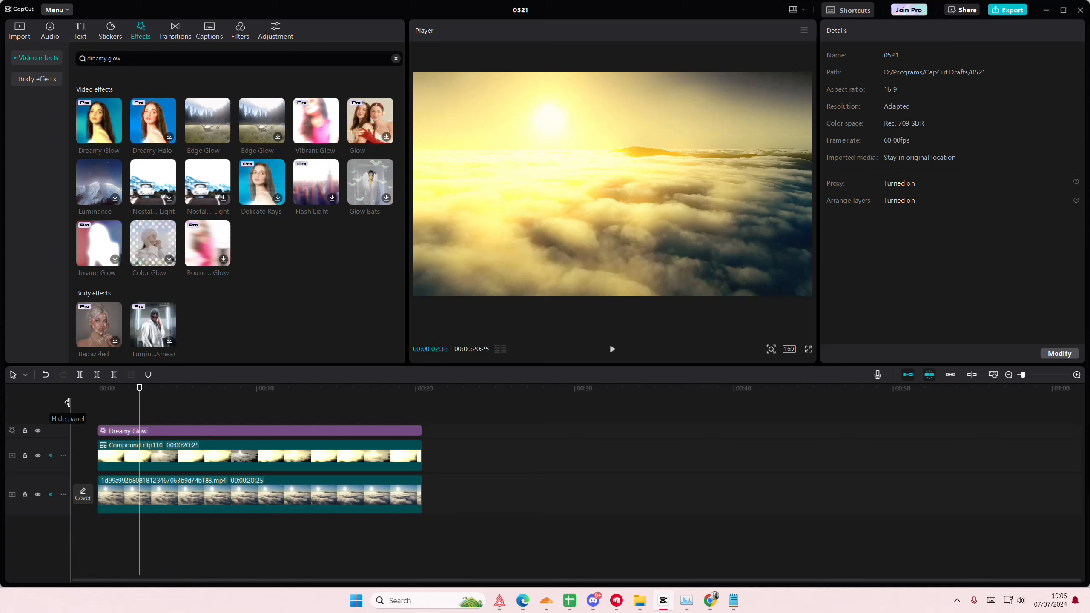
key("alt+Tab")
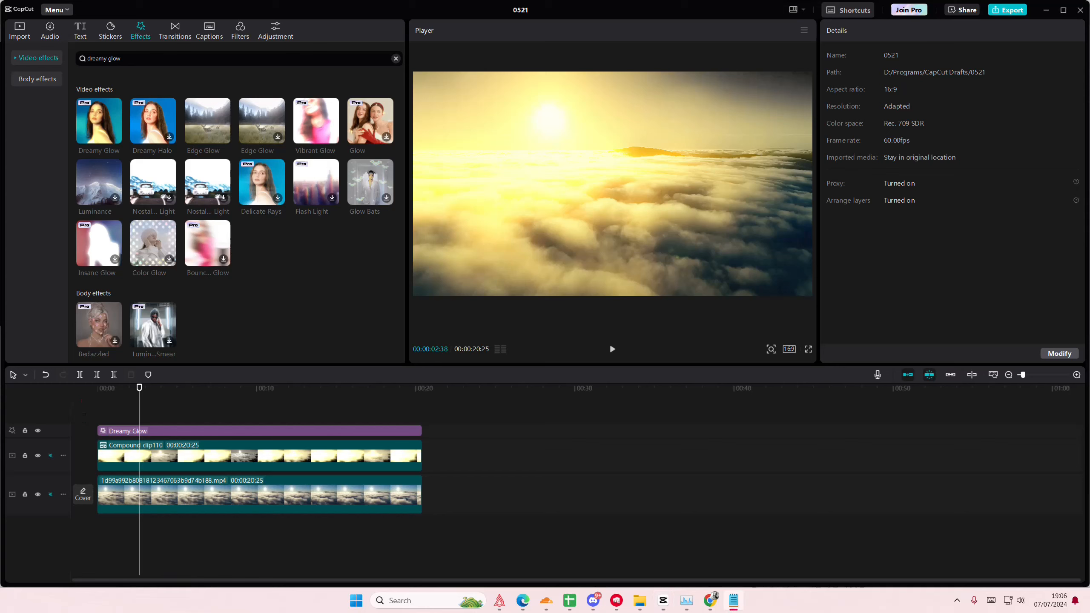